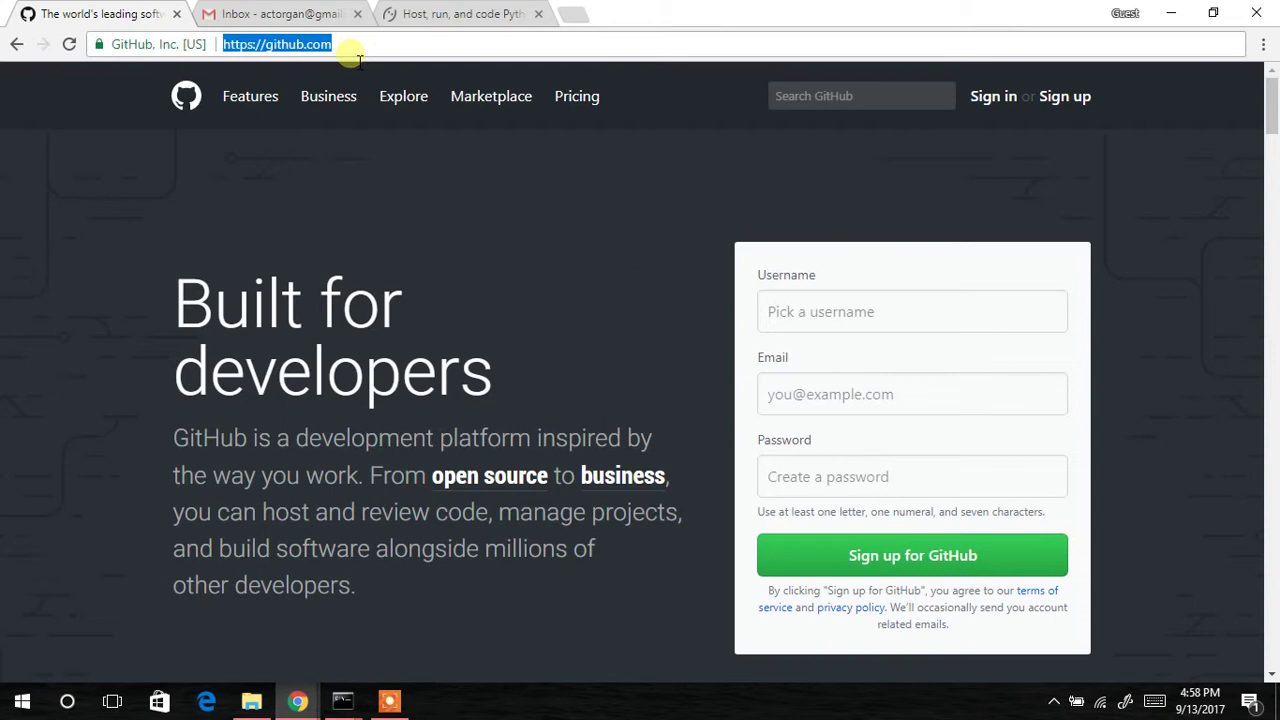
# Sign up for GitHub with a new username, the Gmail address and a password.
pyautogui.click(358, 56)
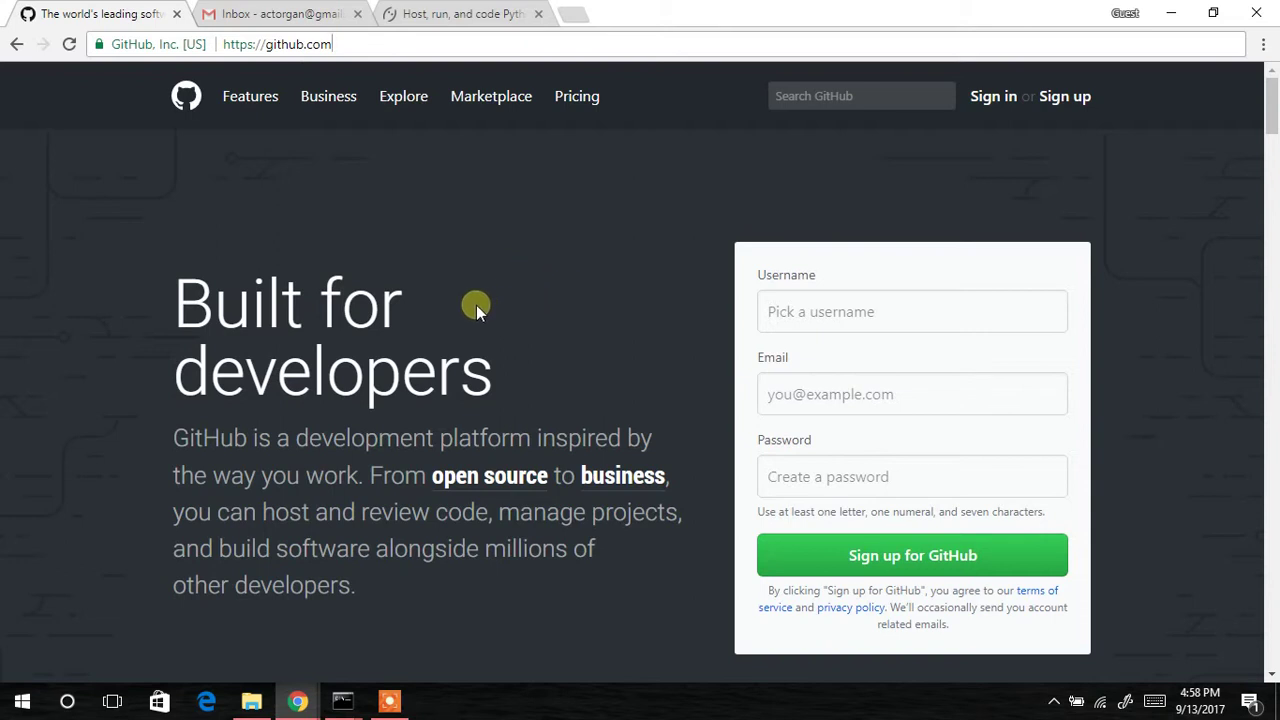
pyautogui.click(778, 320)
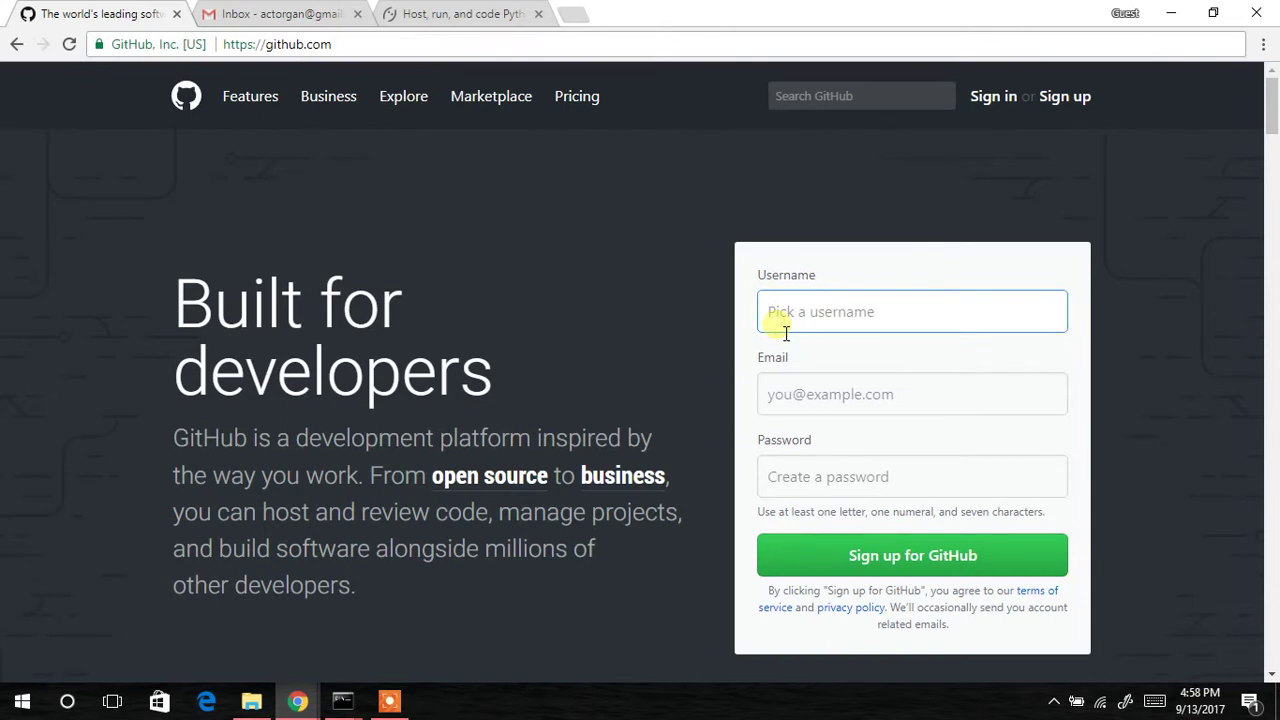
pyautogui.write('actorgan')
pyautogui.click(792, 390)
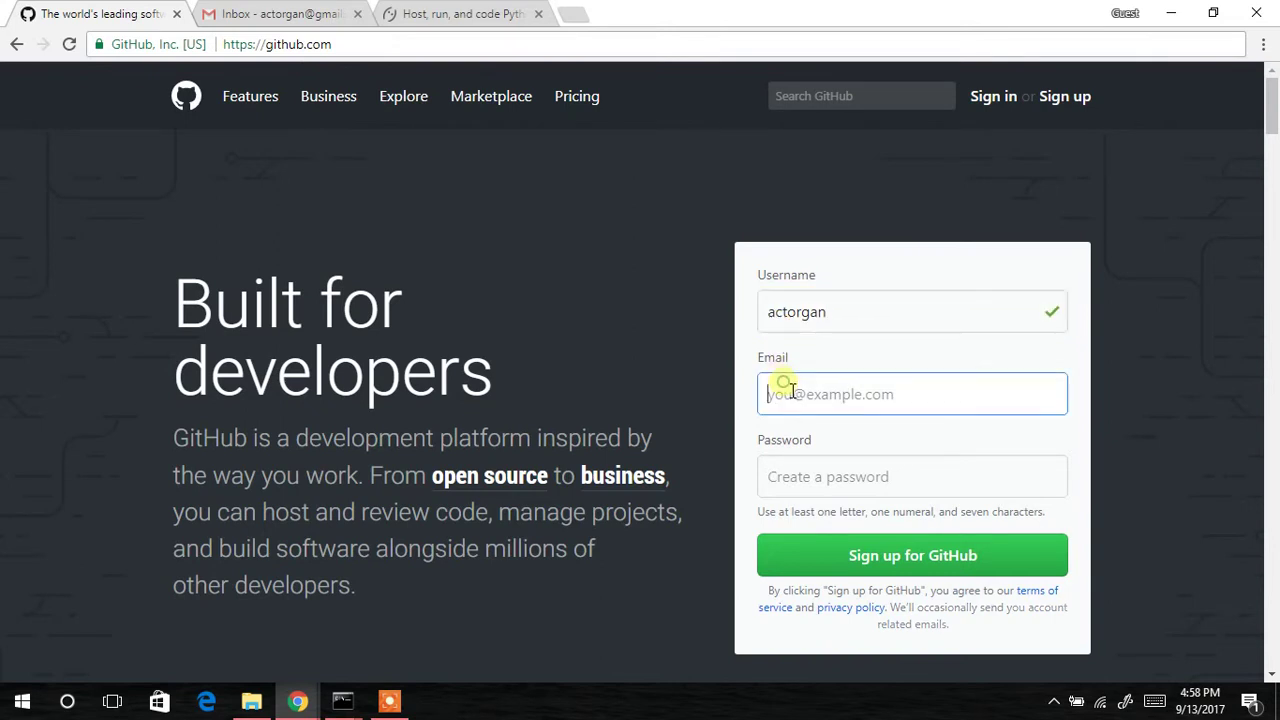
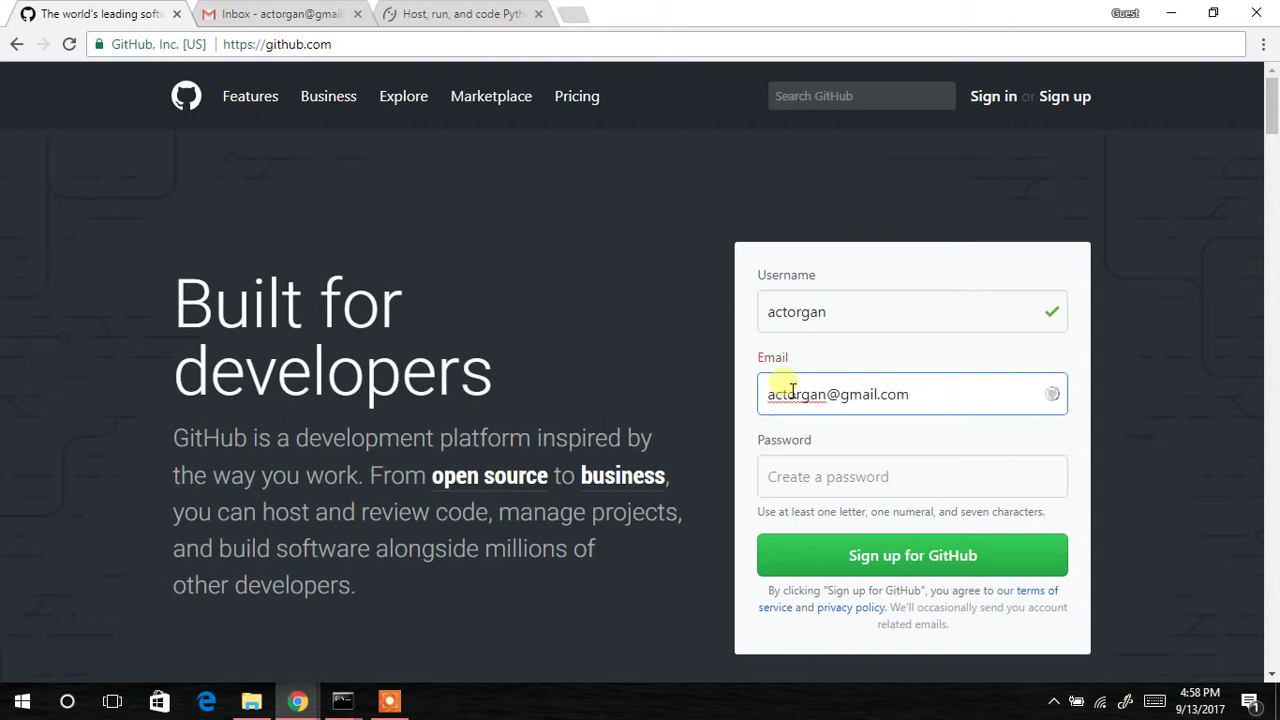
pyautogui.click(808, 479)
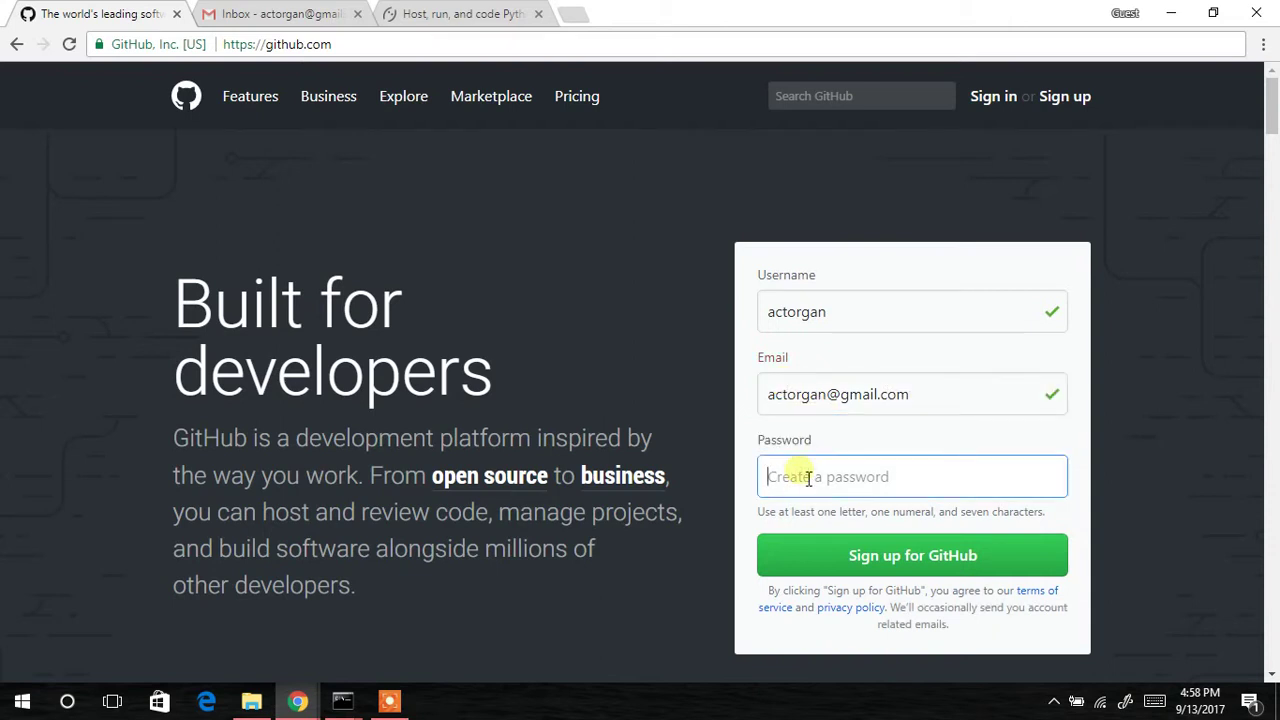
pyautogui.write('••••••••••••••')
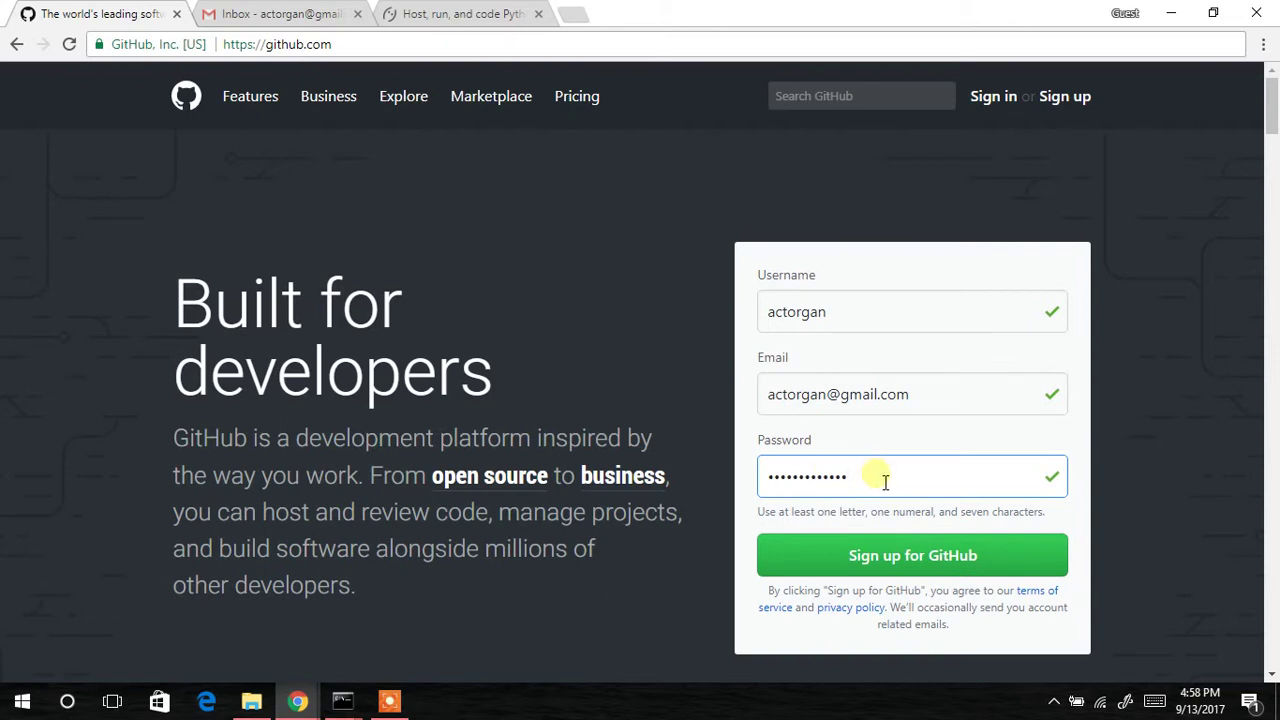
pyautogui.click(890, 560)
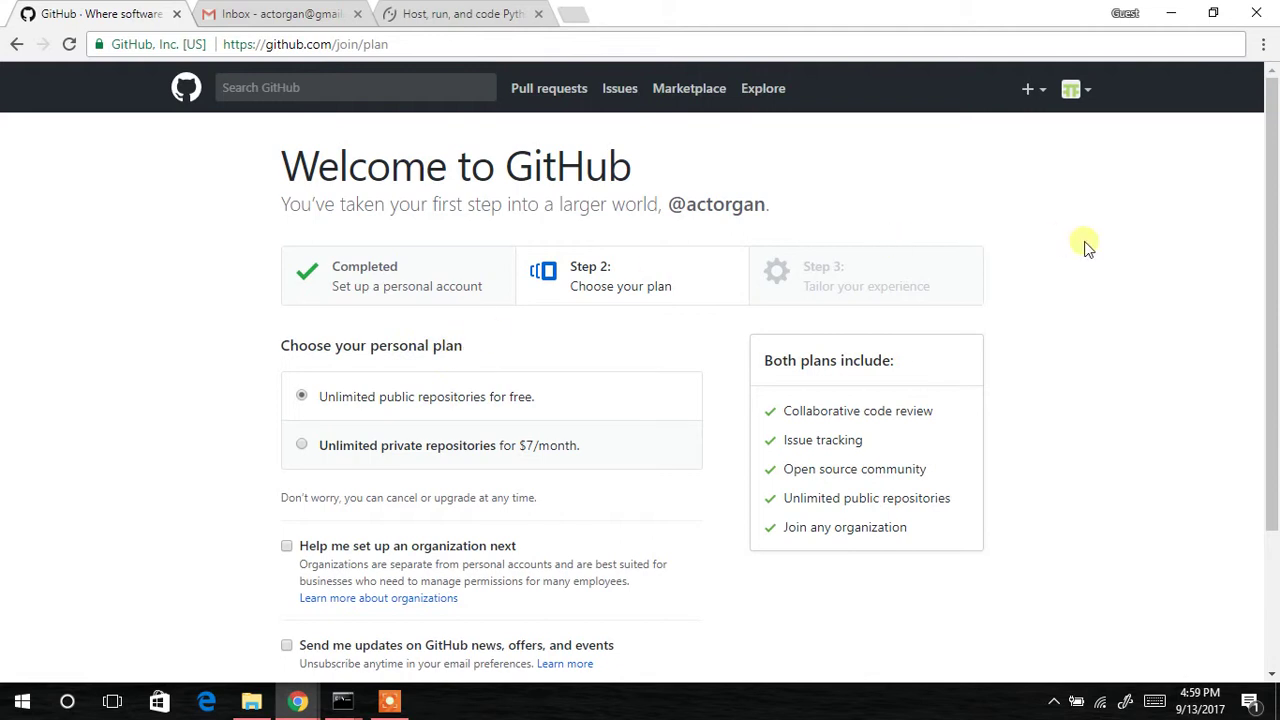
# Scroll down the Choose your plan page, leaving the free unlimited public repositories plan selected.
pyautogui.moveTo(1276, 152); pyautogui.dragTo(1276, 178)
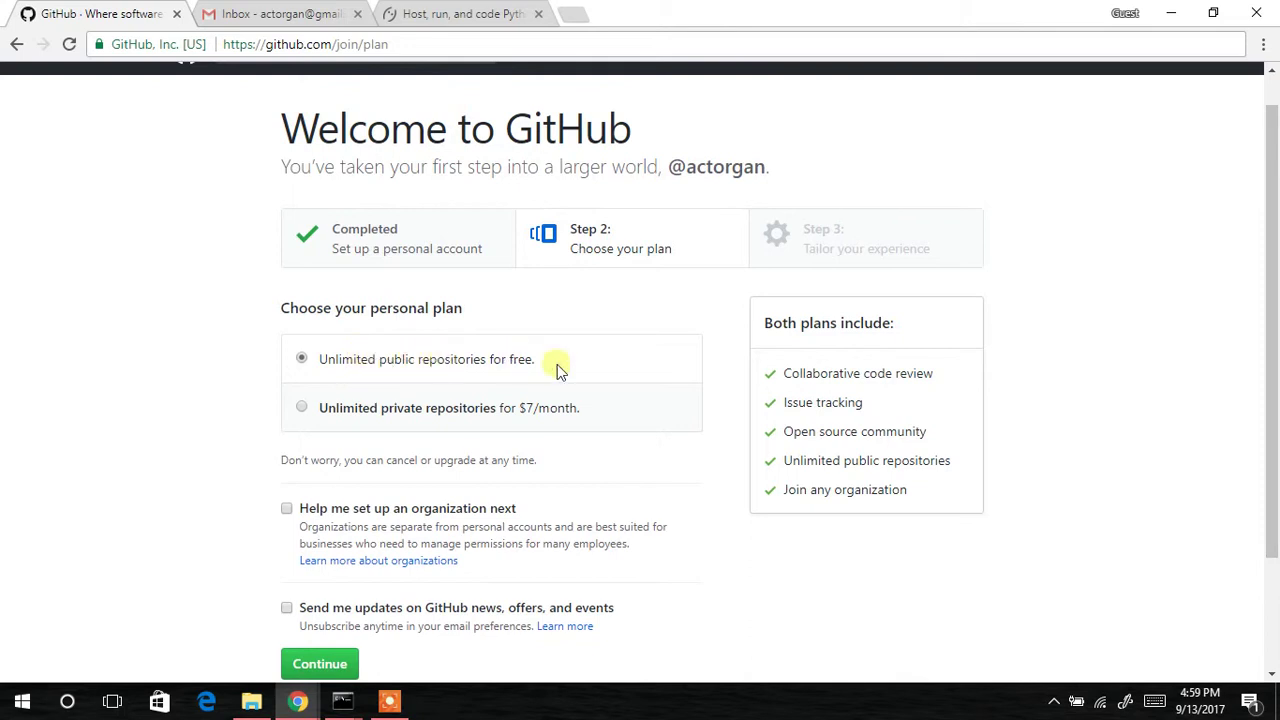
pyautogui.moveTo(1270, 207); pyautogui.dragTo(1270, 240)
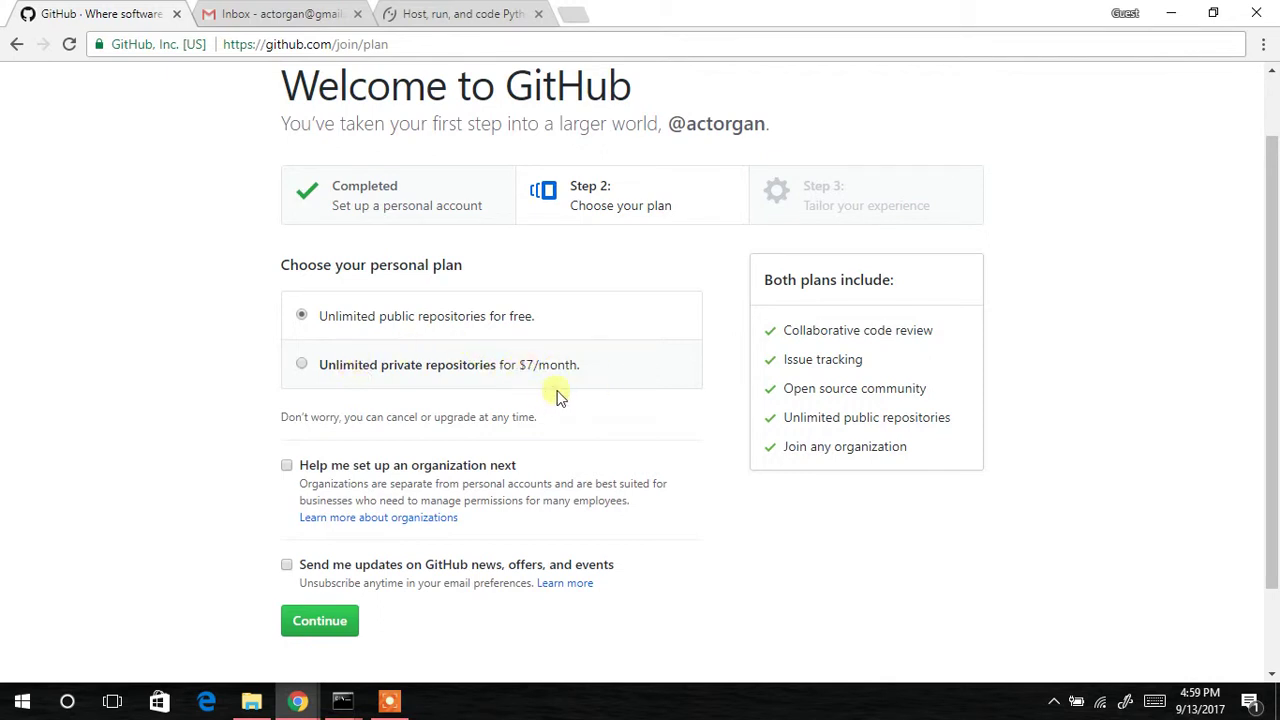
# Continue with the free plan and skip the Step 3 questionnaire to reach the dashboard.
pyautogui.click(304, 622)
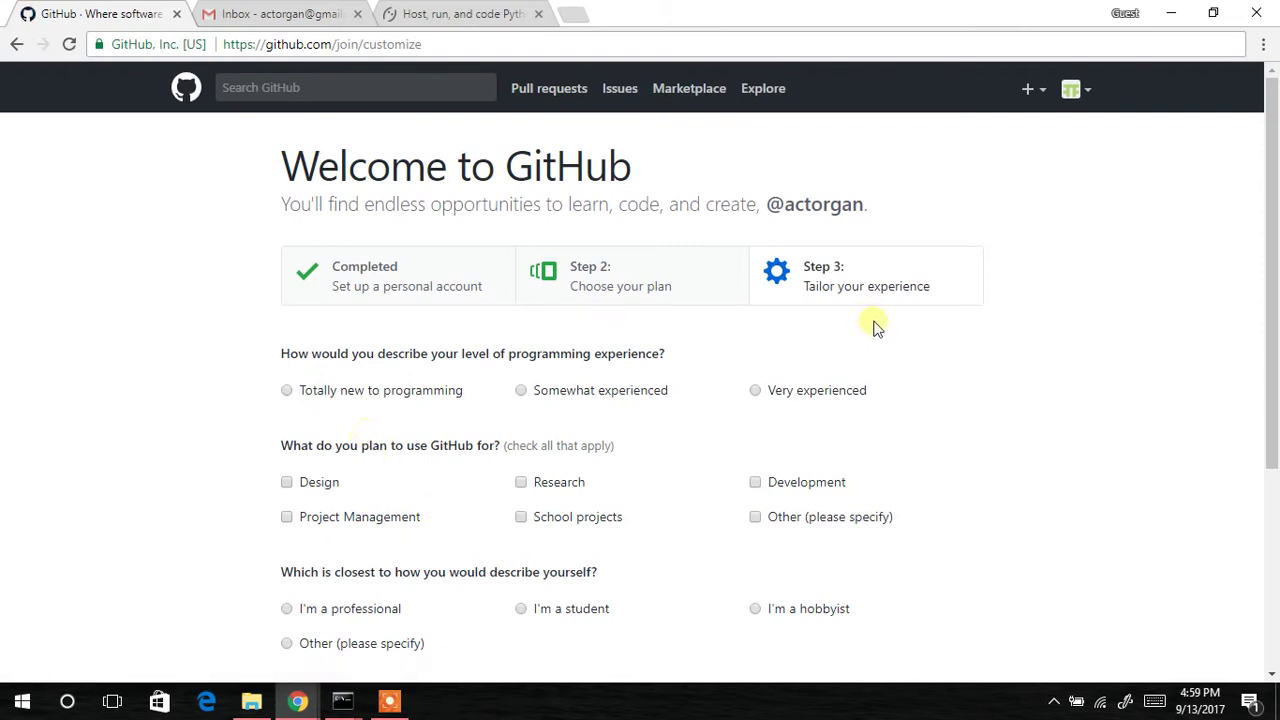
pyautogui.moveTo(1274, 184); pyautogui.dragTo(1276, 250)
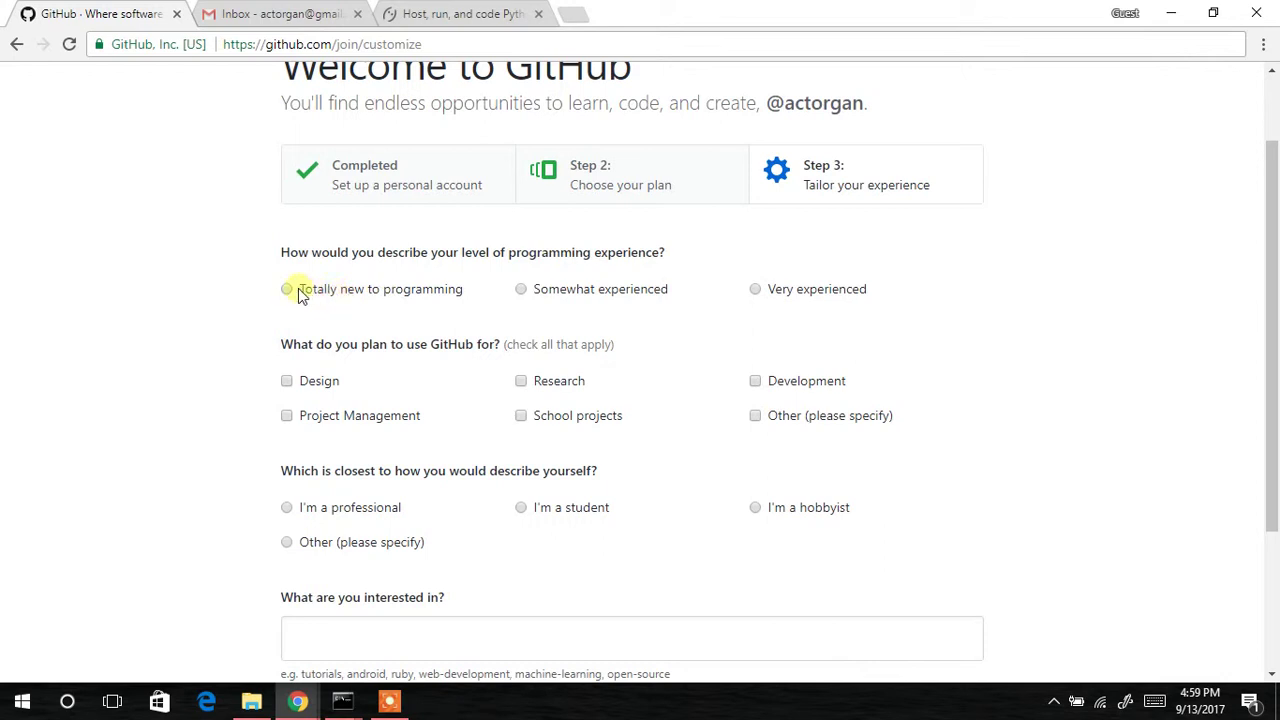
pyautogui.moveTo(1276, 293); pyautogui.dragTo(1276, 385)
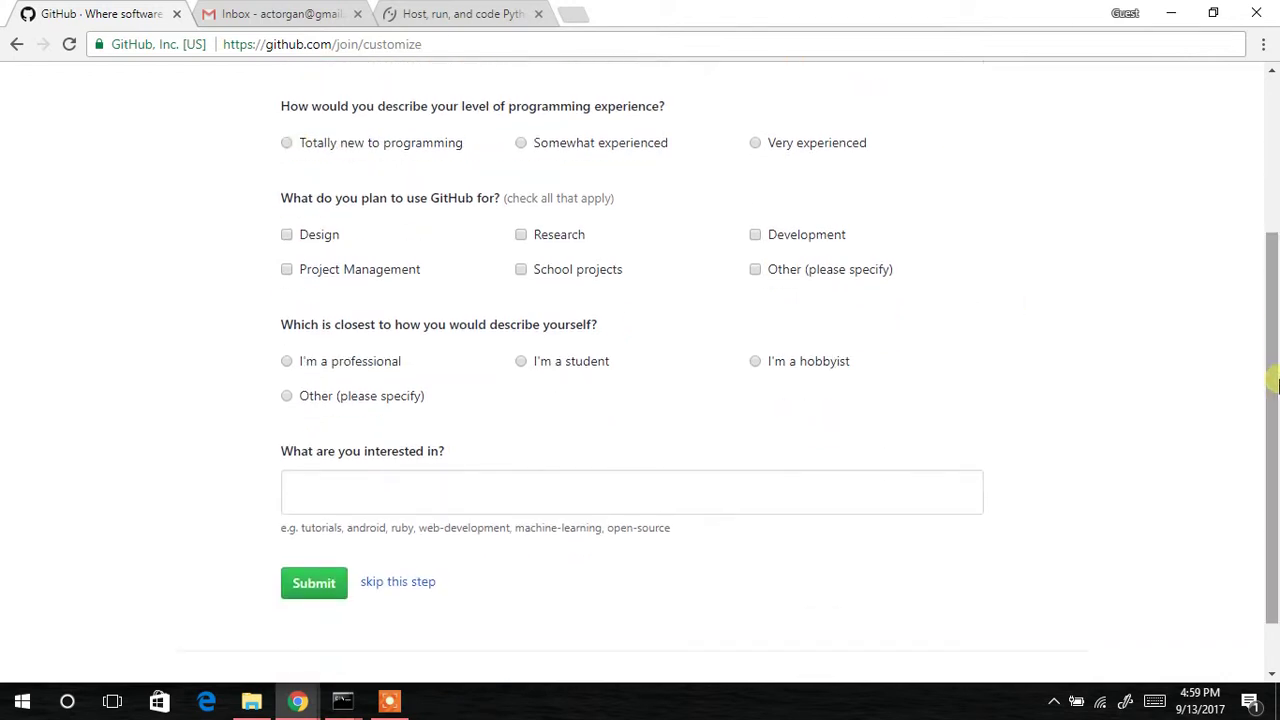
pyautogui.click(393, 587)
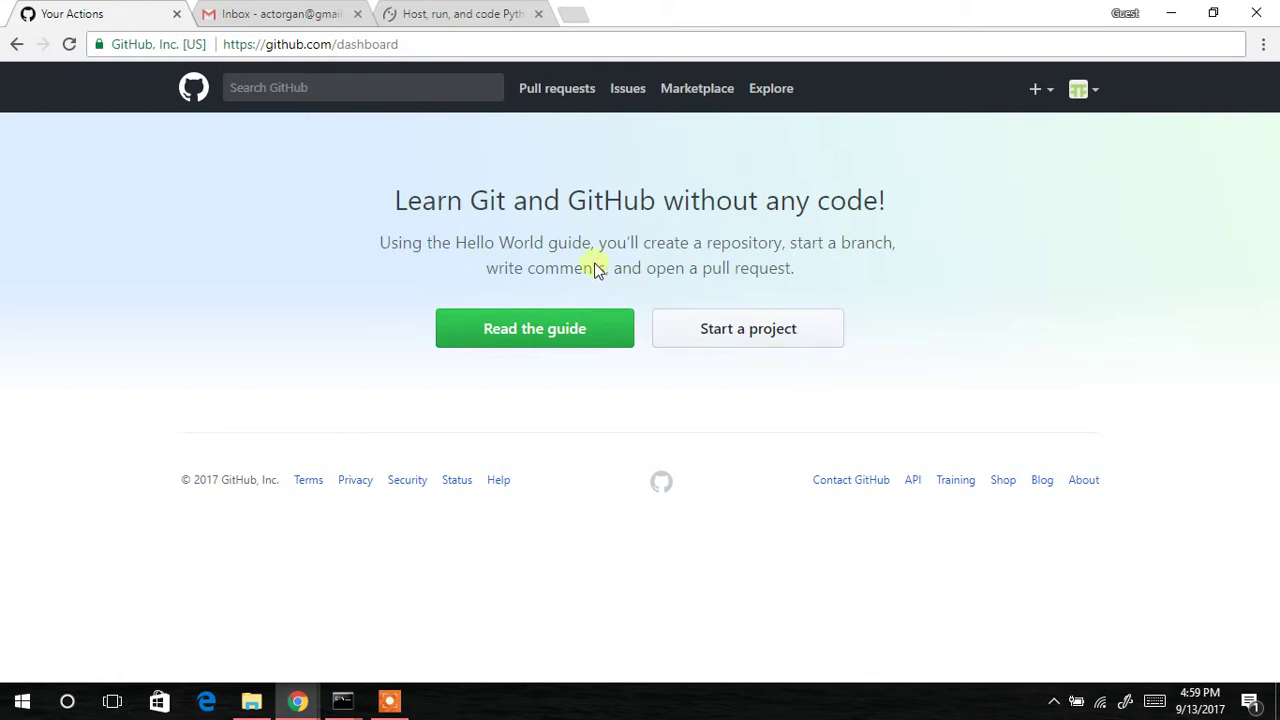
# Open GitHub's verification email under Gmail's Updates category and follow its 'Verify email address' link.
pyautogui.click(271, 8)
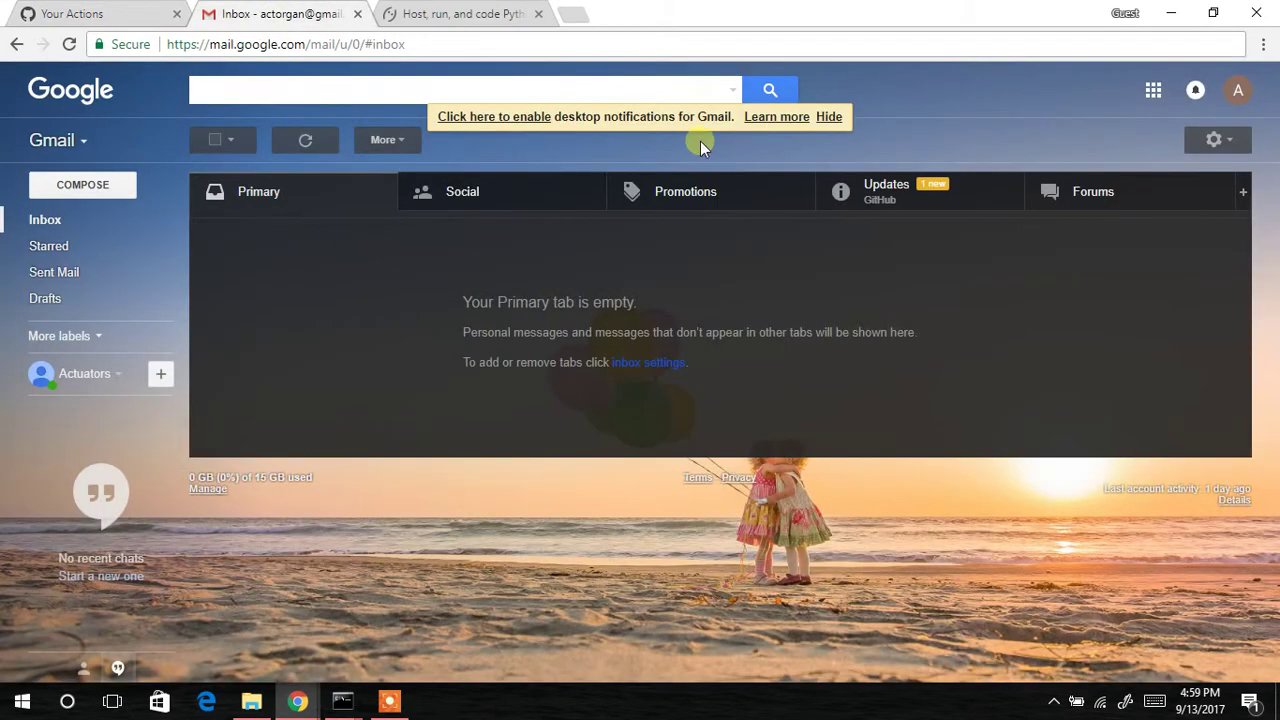
pyautogui.click(845, 188)
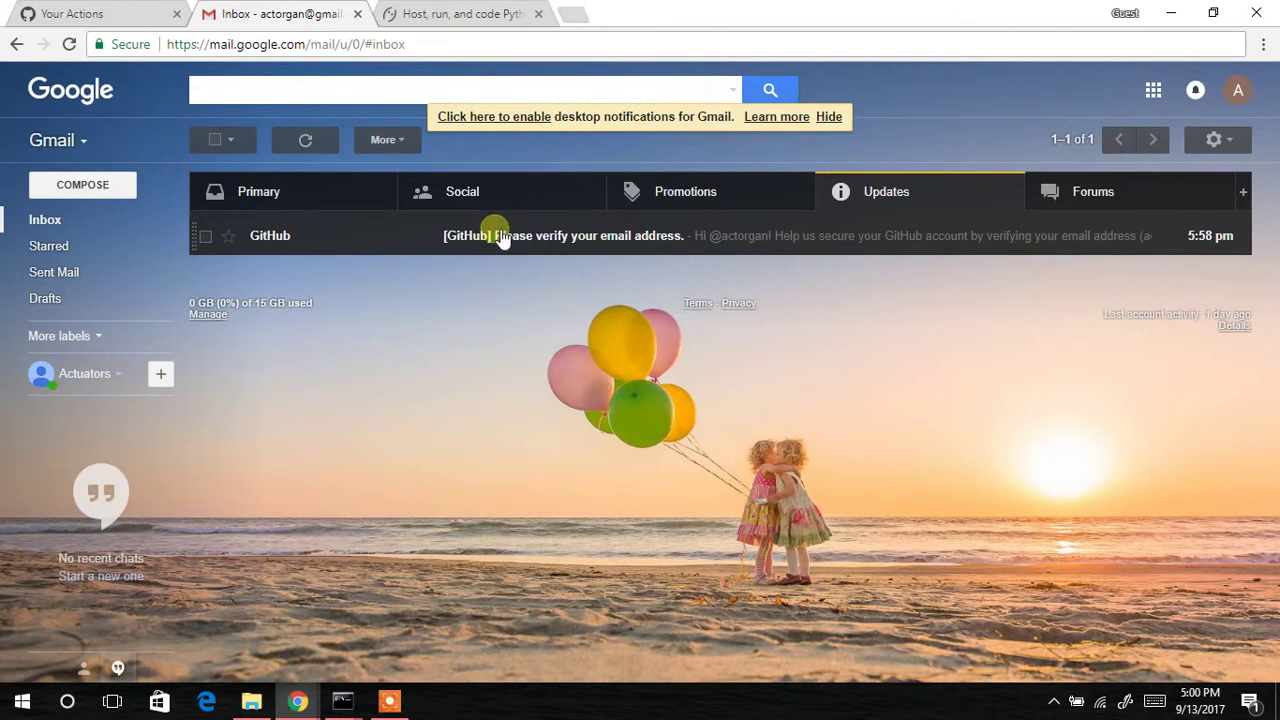
pyautogui.click(551, 245)
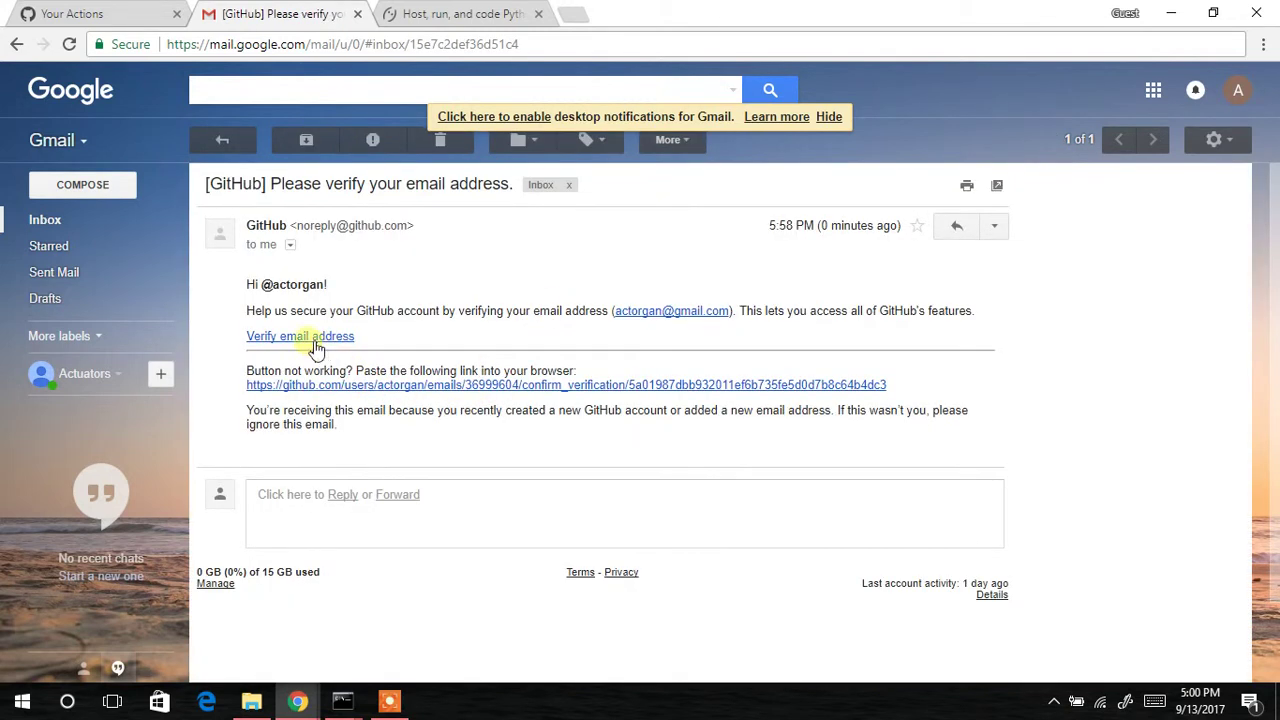
pyautogui.click(312, 342)
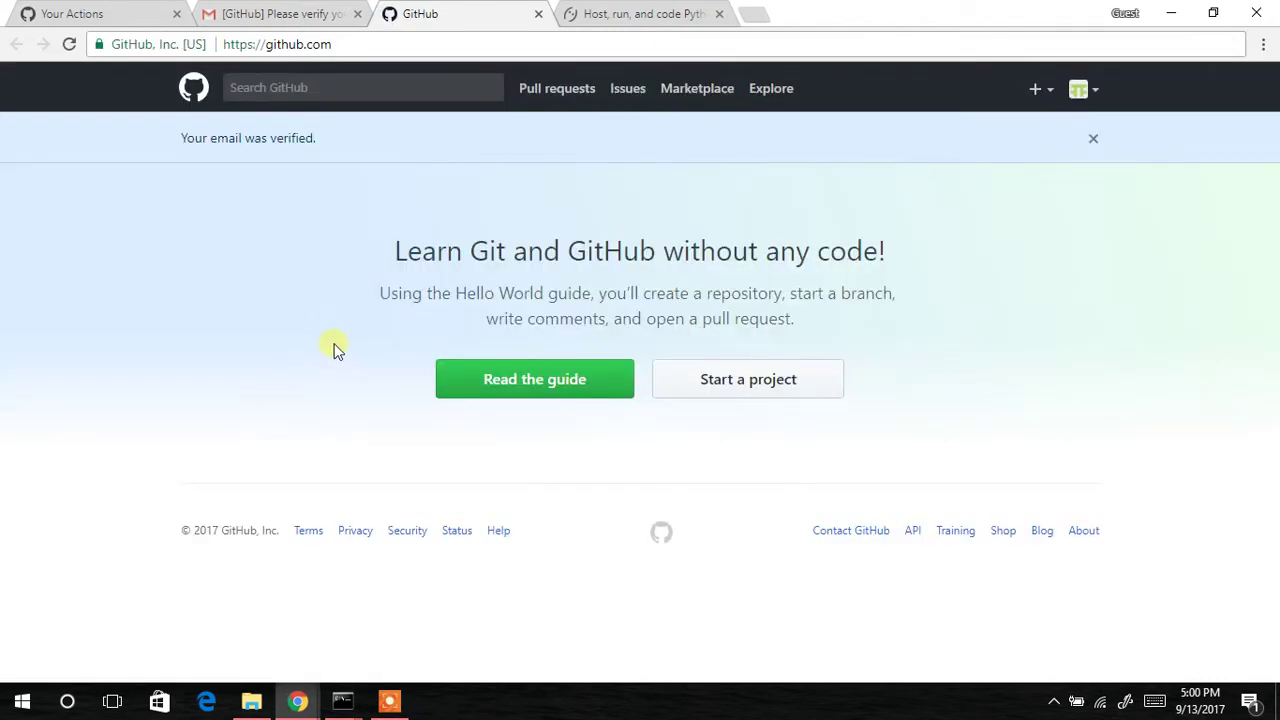
# Close the email-verified page, check the signed-in account in the avatar menu, then switch to PythonAnywhere.
pyautogui.click(538, 14)
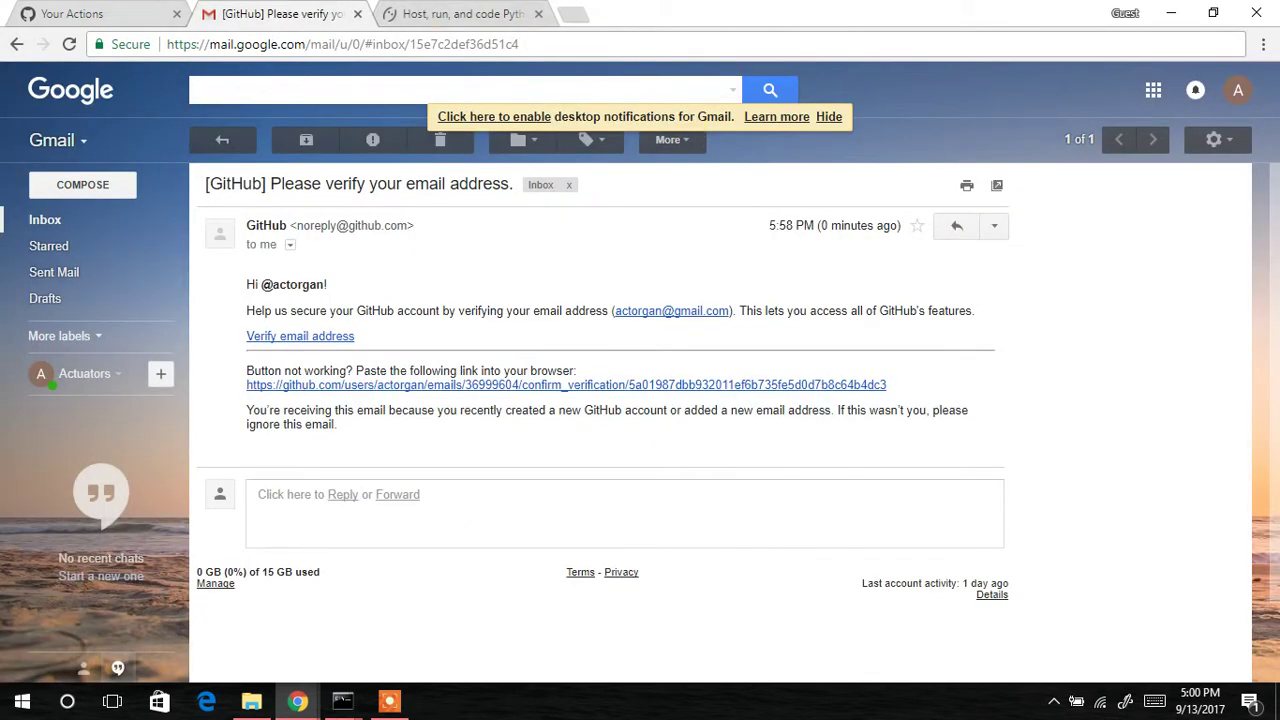
pyautogui.hotkey('ctrl', '1')
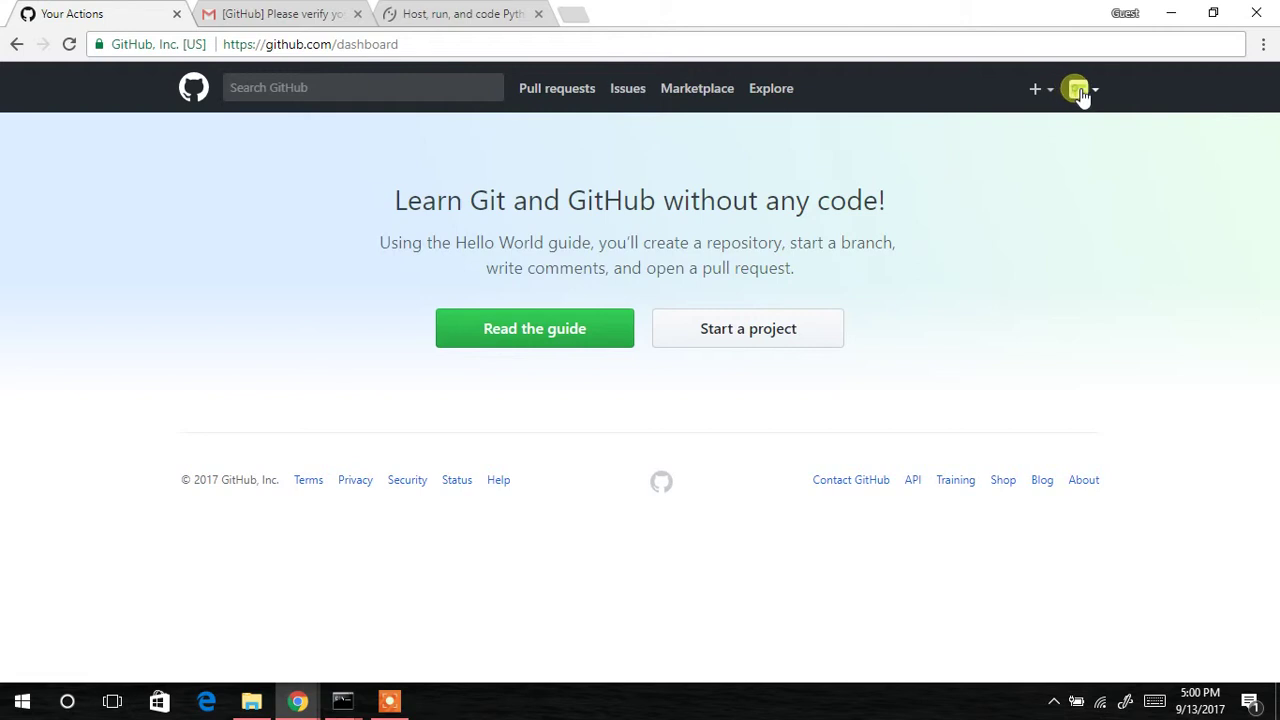
pyautogui.click(1077, 89)
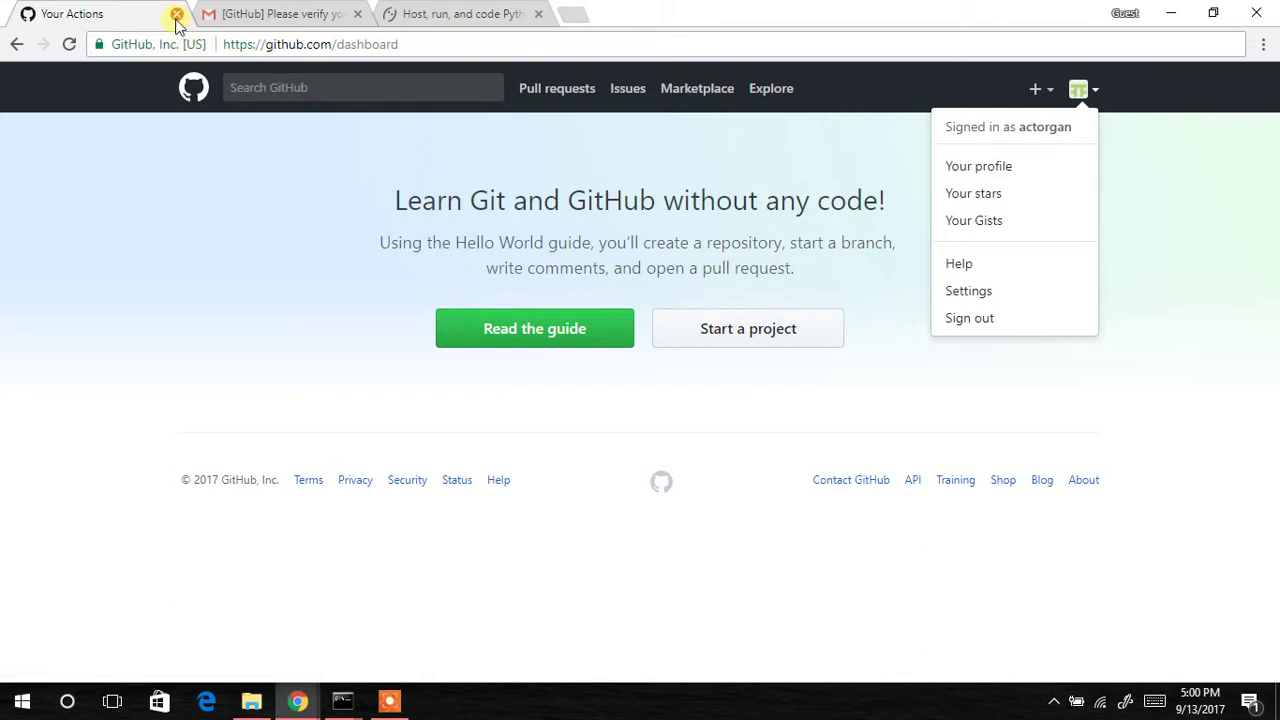
pyautogui.click(408, 17)
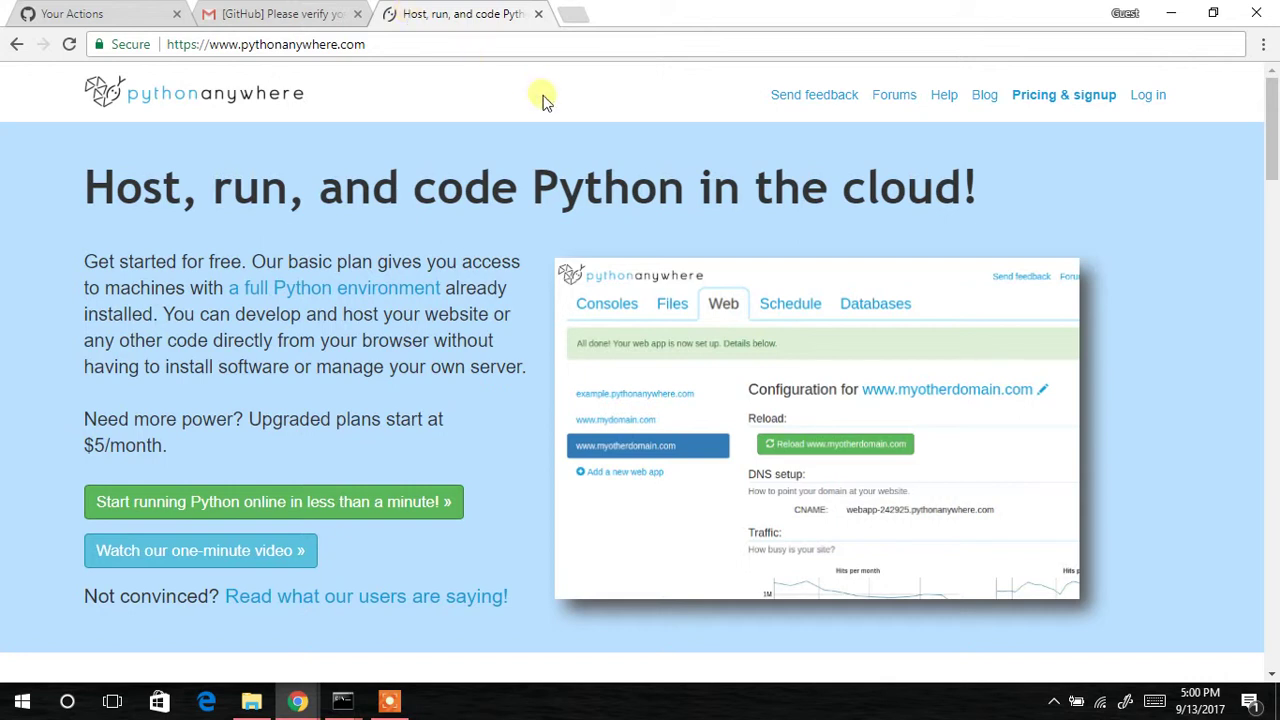
# Go to Pricing & signup and choose to create a free Beginner account.
pyautogui.click(1072, 104)
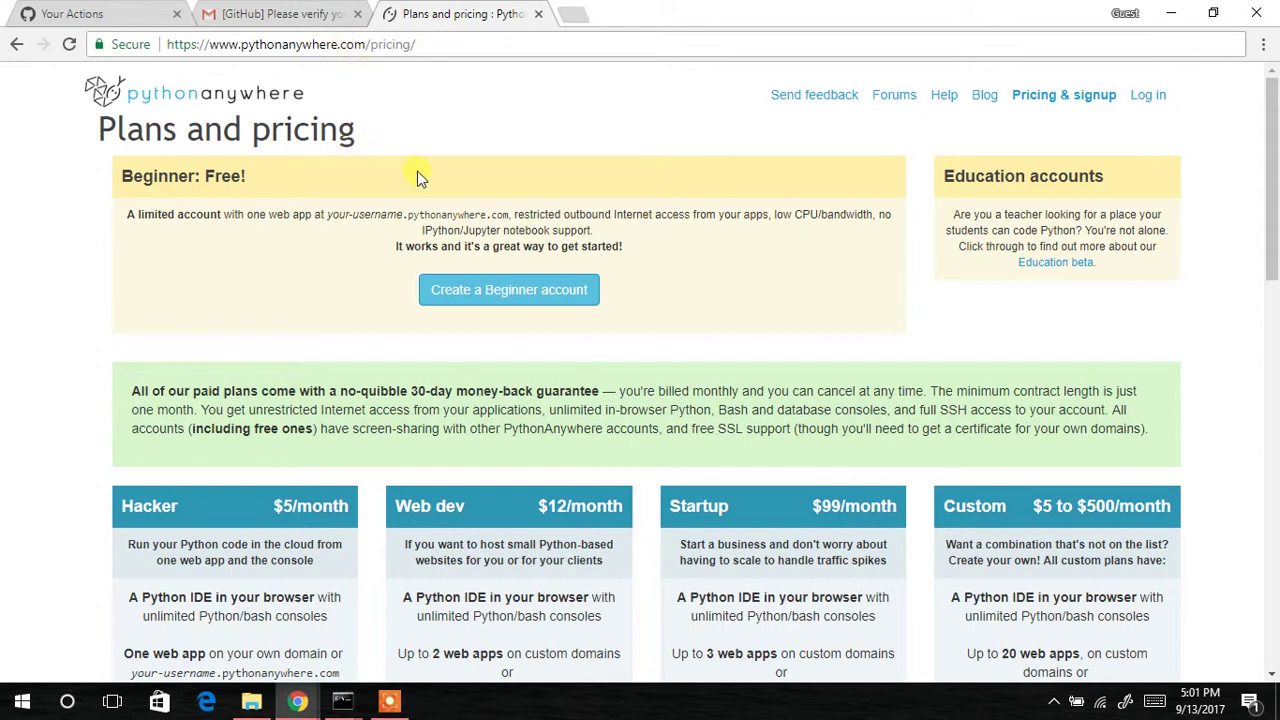
pyautogui.click(470, 292)
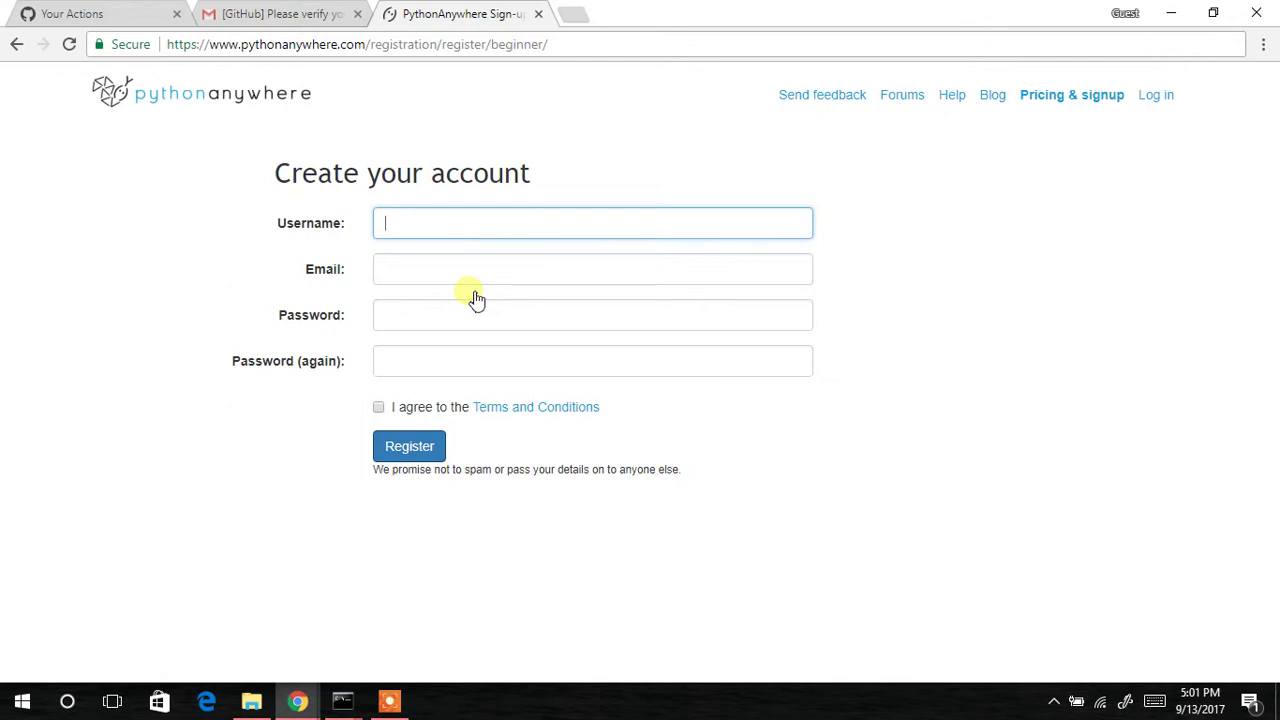
# Fill the Beginner form with a username, the Gmail address and the password twice, and accept the terms.
pyautogui.write('ac')
pyautogui.write('torgan')
pyautogui.press('Tab')
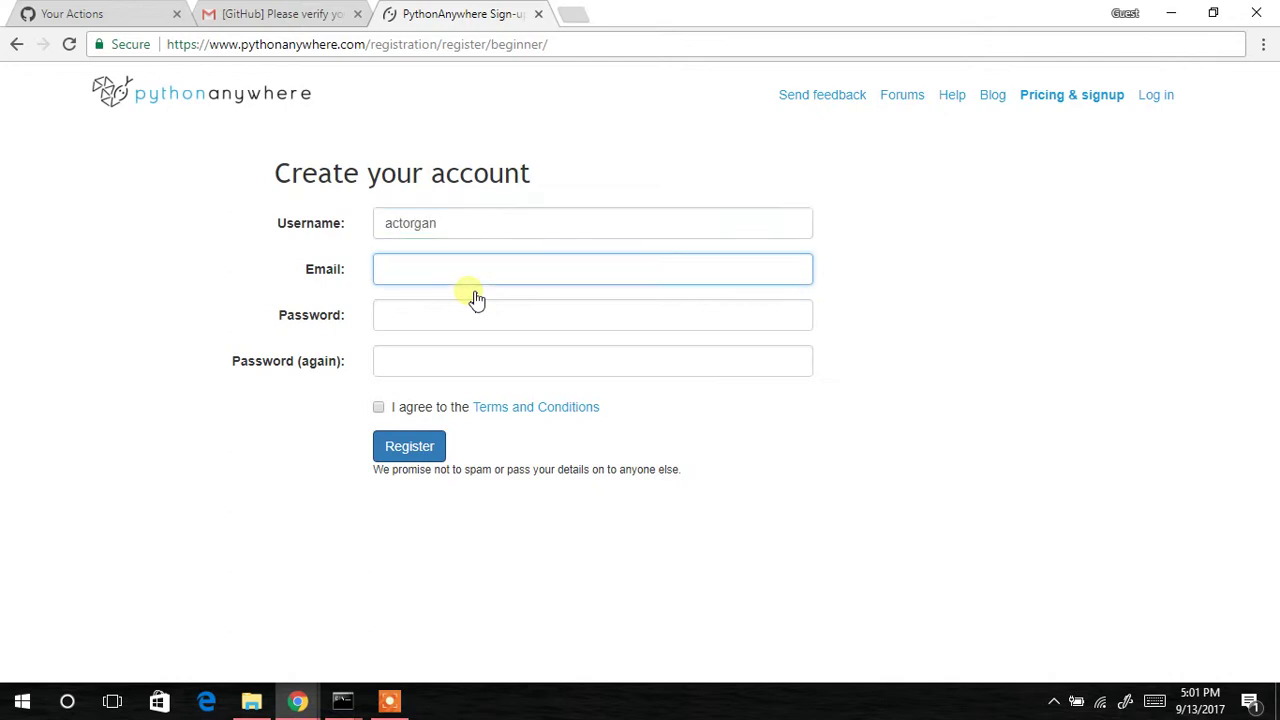
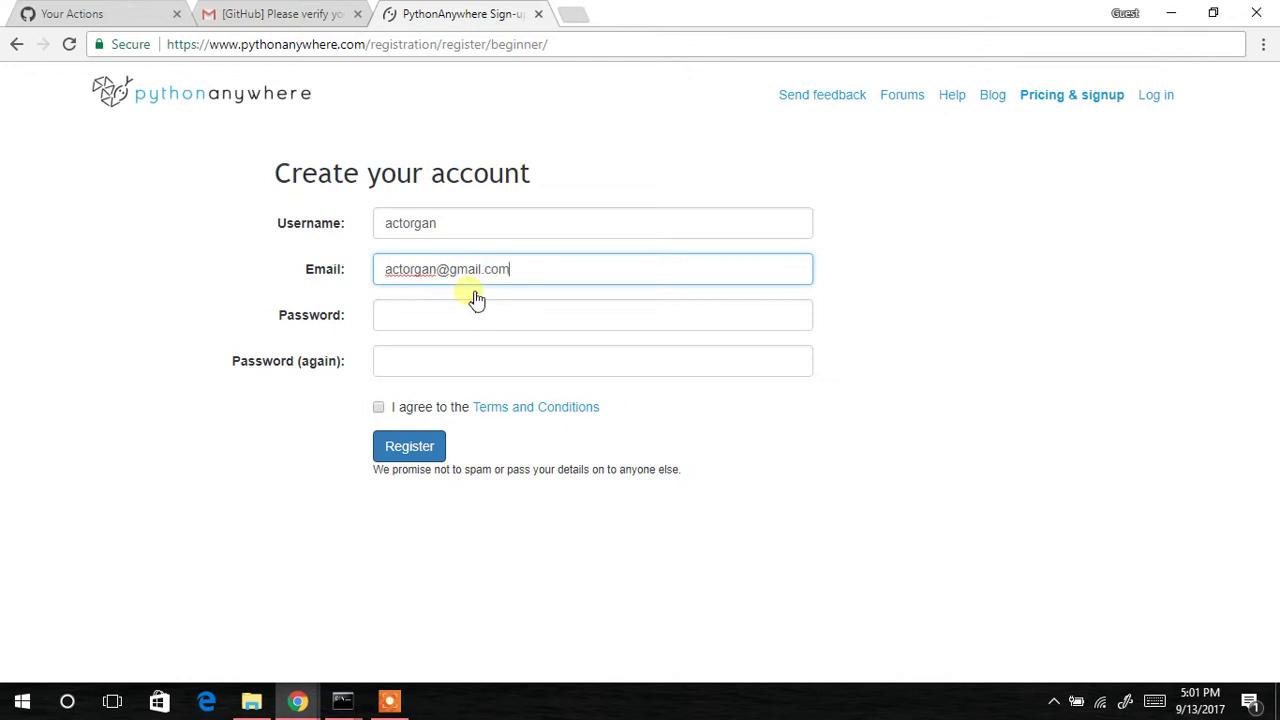
pyautogui.press('Tab')
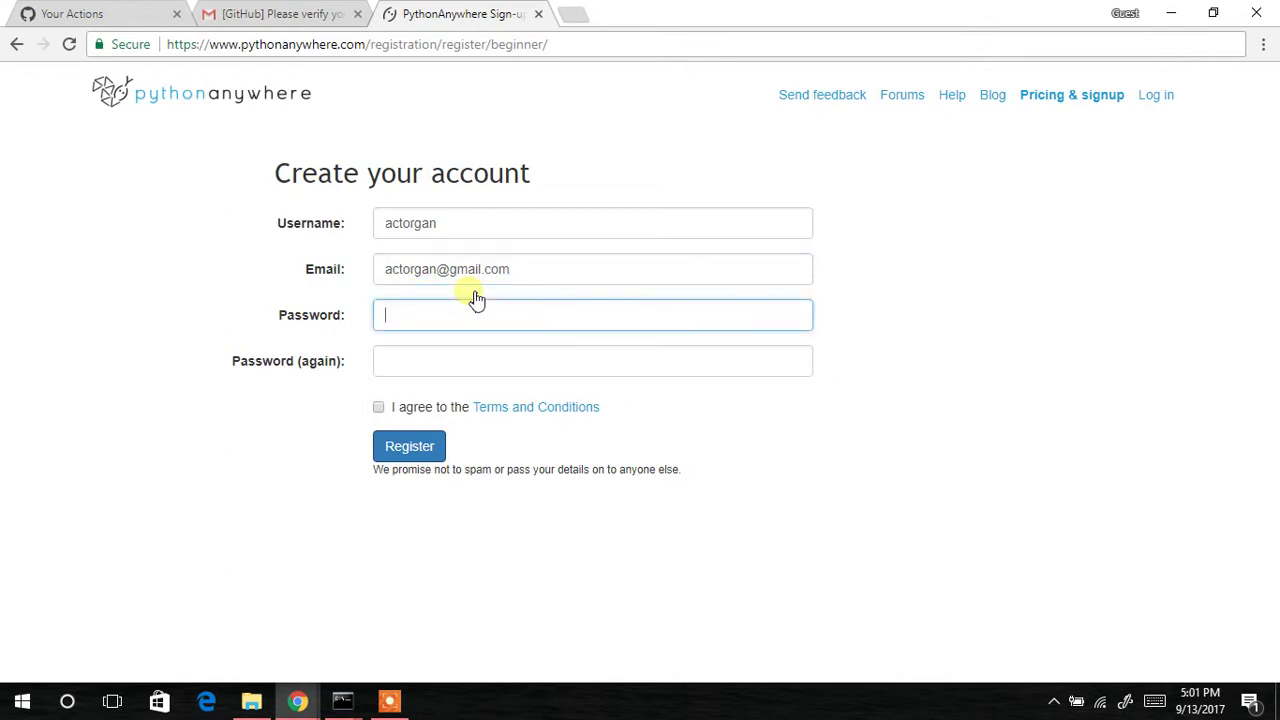
pyautogui.write('***********')
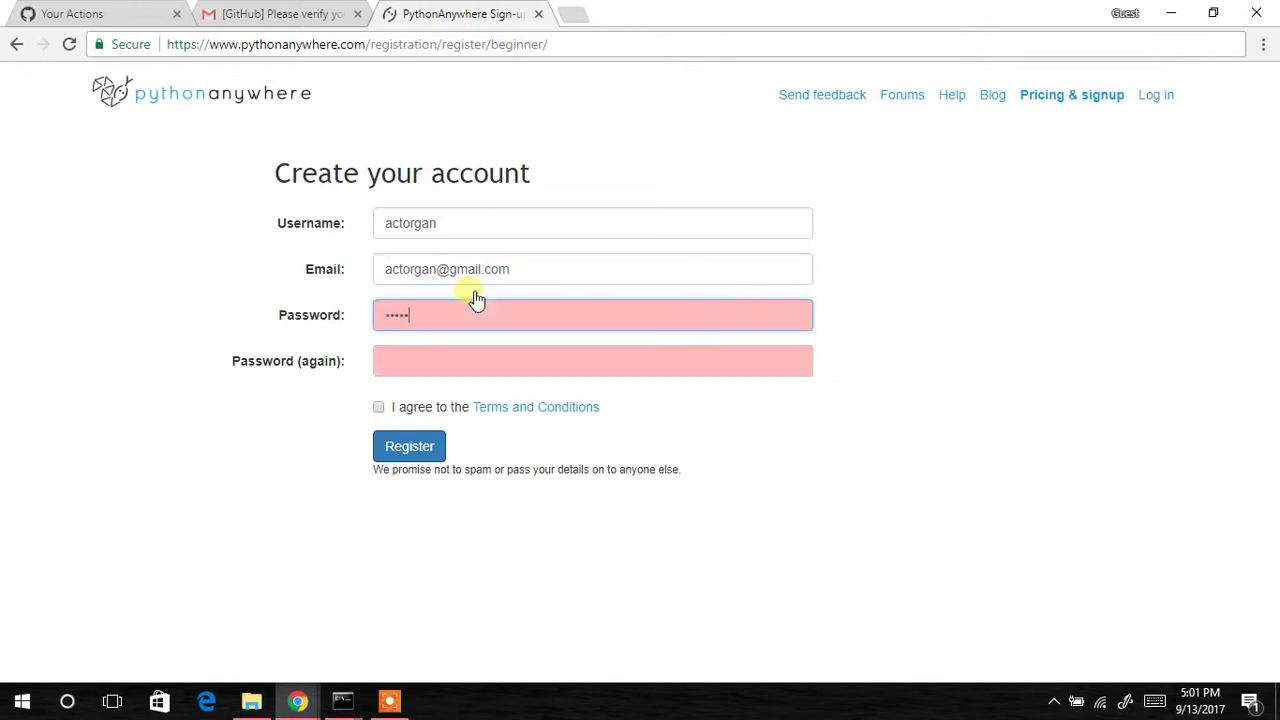
pyautogui.write('**')
pyautogui.press('Tab')
pyautogui.write('*******')
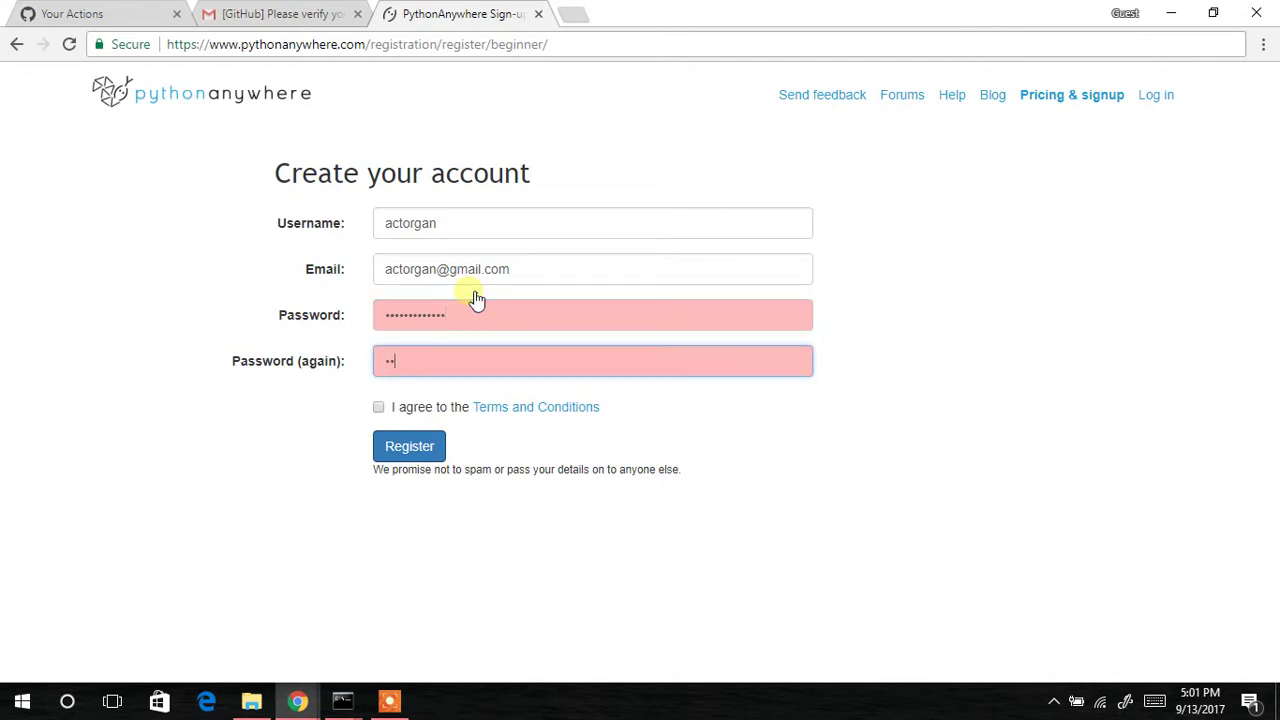
pyautogui.write('******')
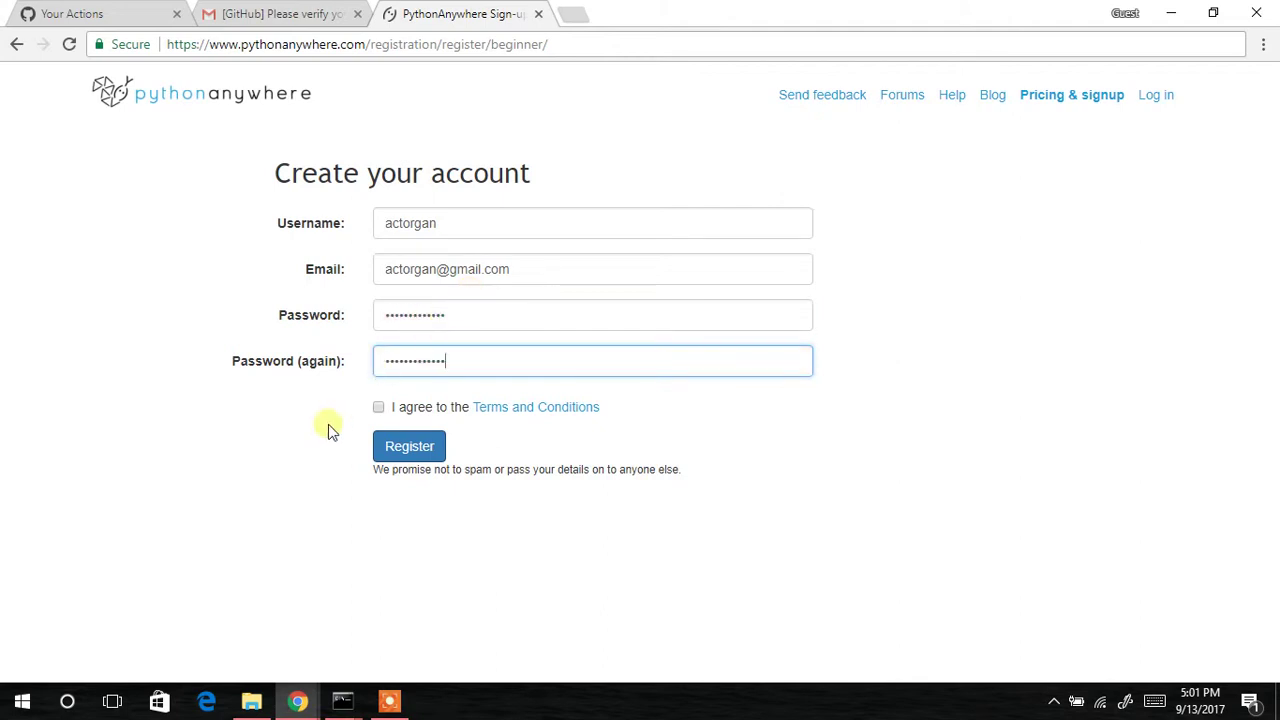
pyautogui.click(379, 409)
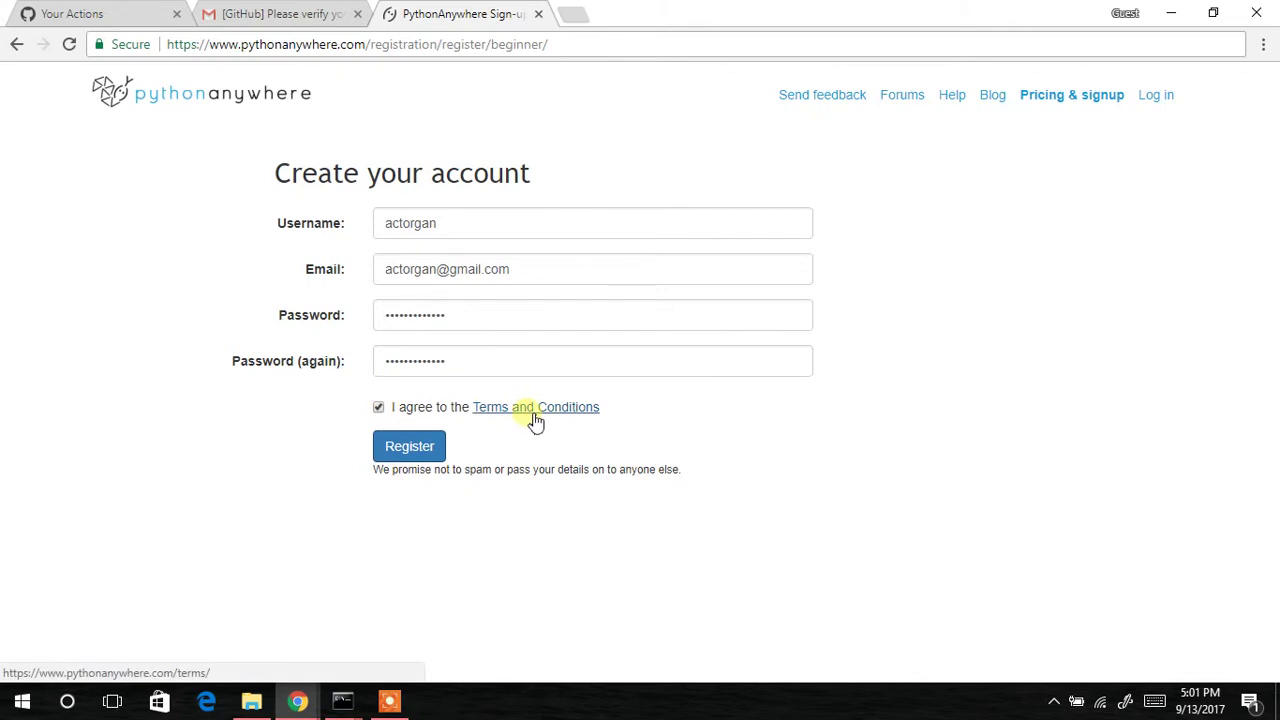
# Register the PythonAnywhere Beginner account to reach the Consoles welcome page.
pyautogui.click(410, 449)
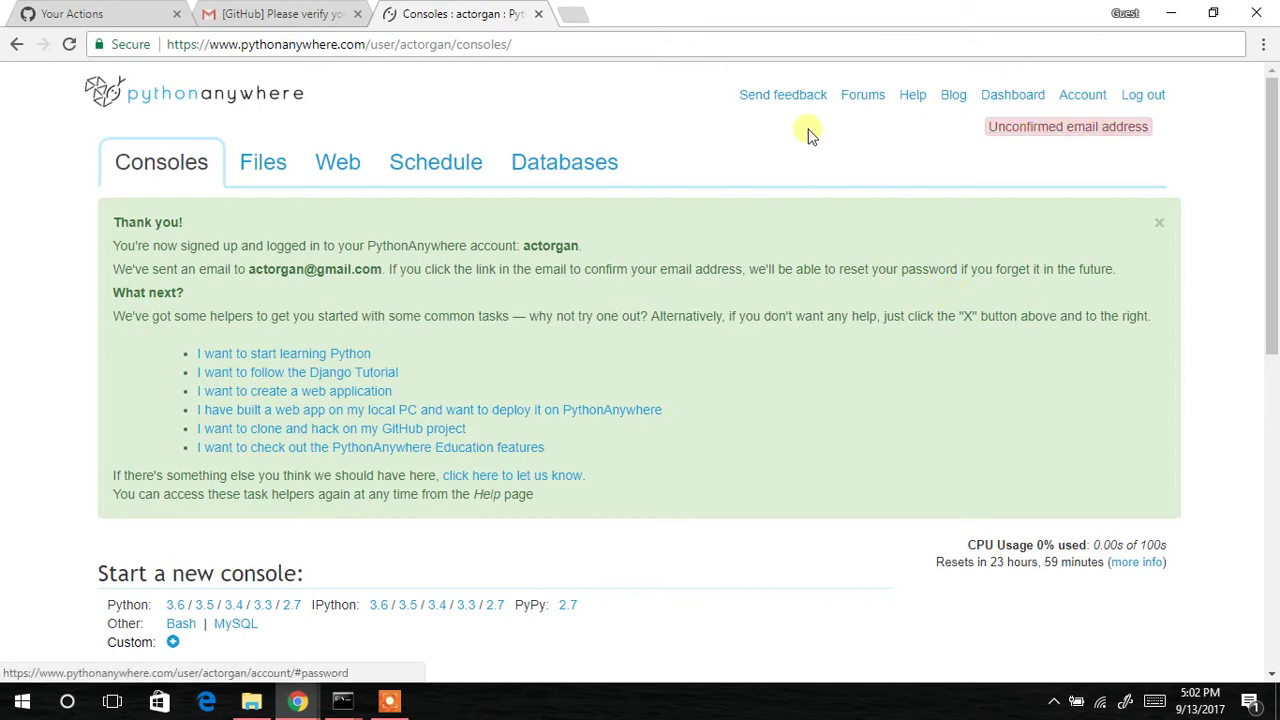
# Back in the Gmail inbox, open PythonAnywhere's 'confirm your email address' message.
pyautogui.click(300, 16)
pyautogui.click(201, 144)
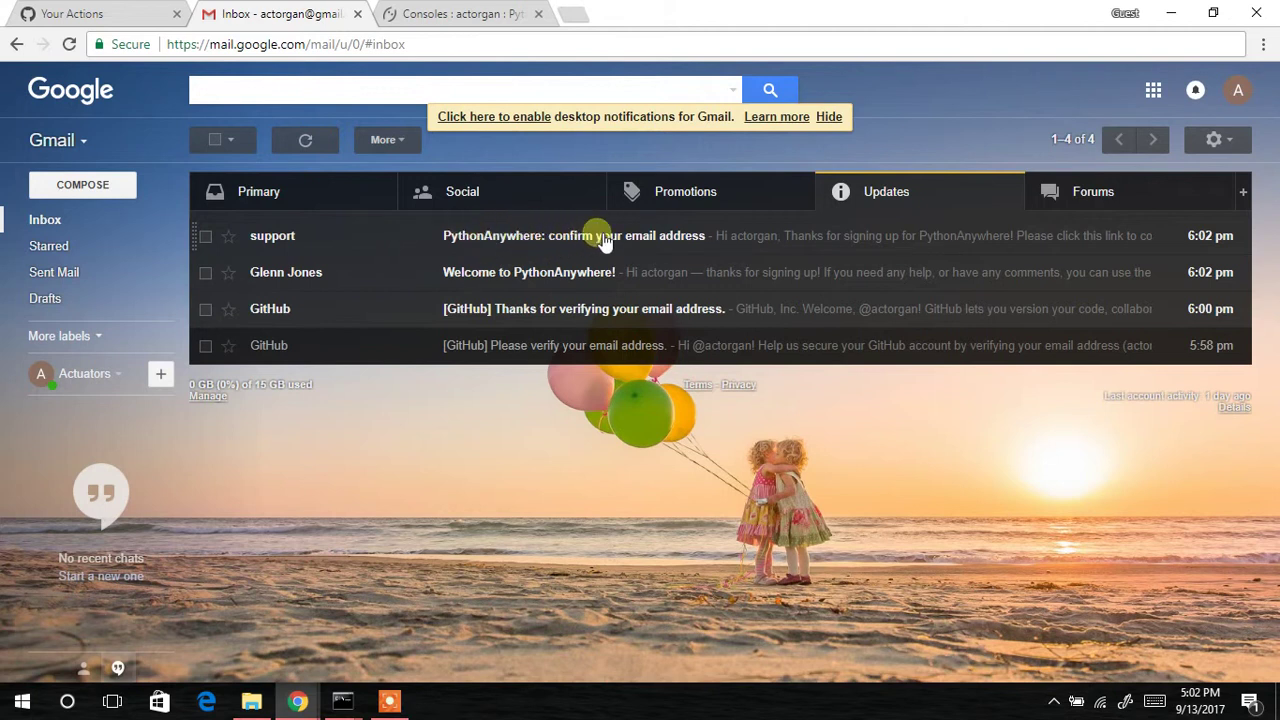
pyautogui.click(640, 243)
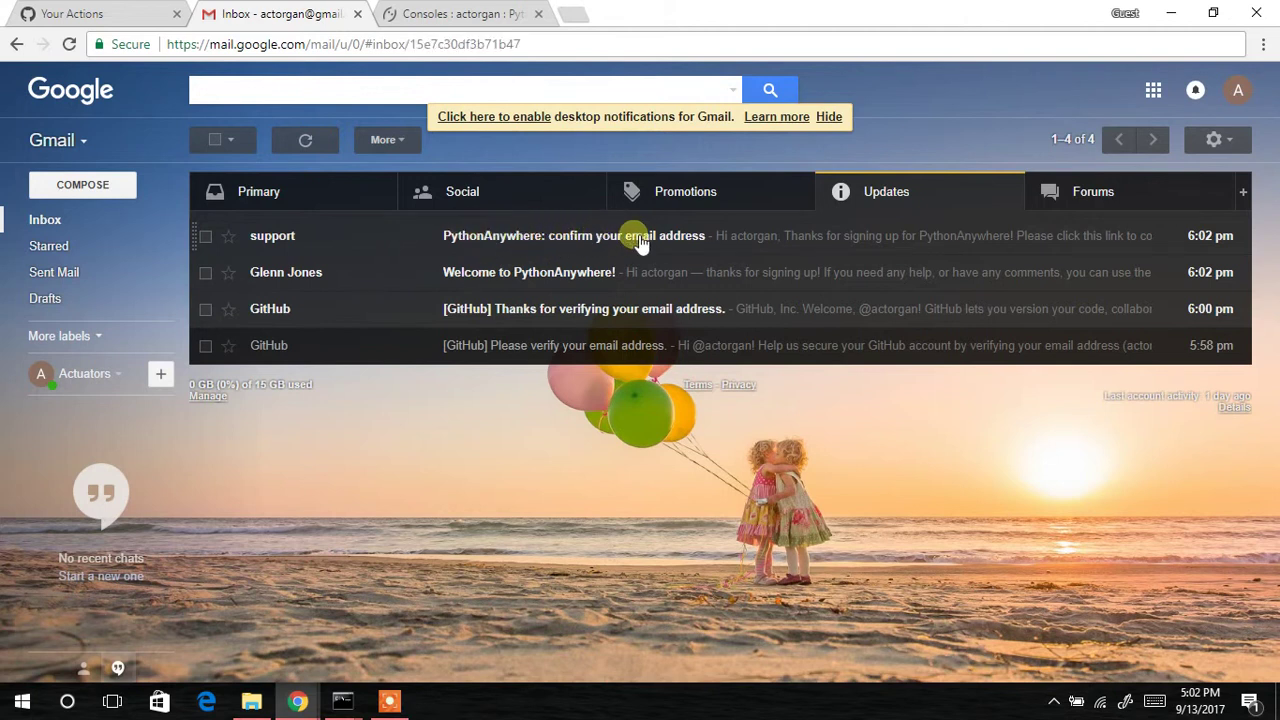